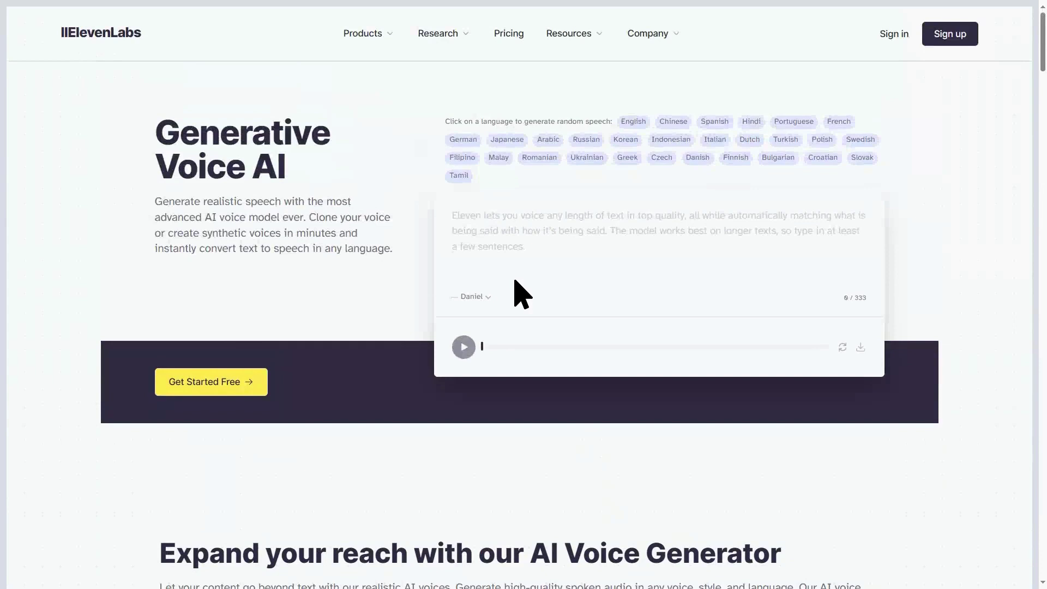
Step: Sign up for a new ElevenLabs account
{"action": "left_click", "coordinate": [951, 37]}
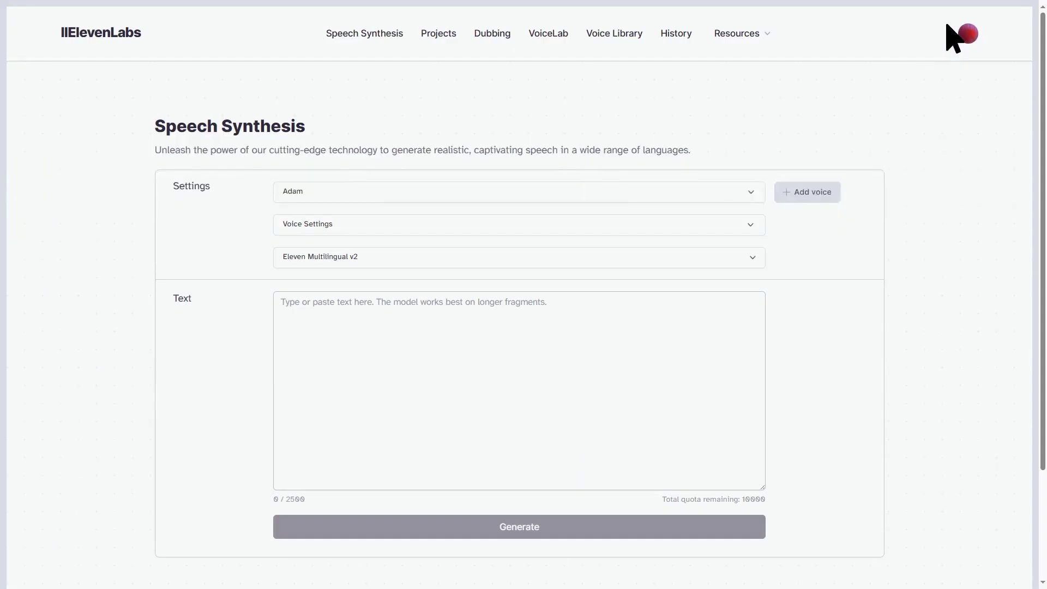
Step: Open the Voice Library and preview the Eleguar Latin American Spanish and Dan Dan voices
{"action": "left_click", "coordinate": [610, 27]}
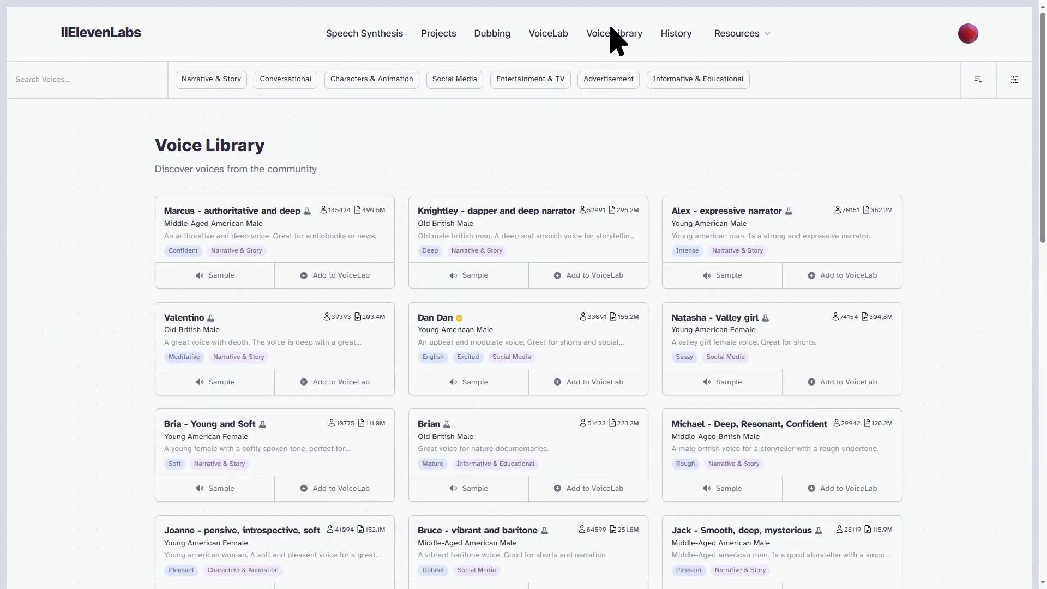
{"action": "scroll", "coordinate": [615, 39], "scroll_direction": "down", "scroll_amount": 6}
{"action": "scroll", "coordinate": [615, 40], "scroll_direction": "down", "scroll_amount": 5}
{"action": "scroll", "coordinate": [616, 39], "scroll_direction": "up", "scroll_amount": 2}
{"action": "scroll", "coordinate": [615, 40], "scroll_direction": "up", "scroll_amount": 7}
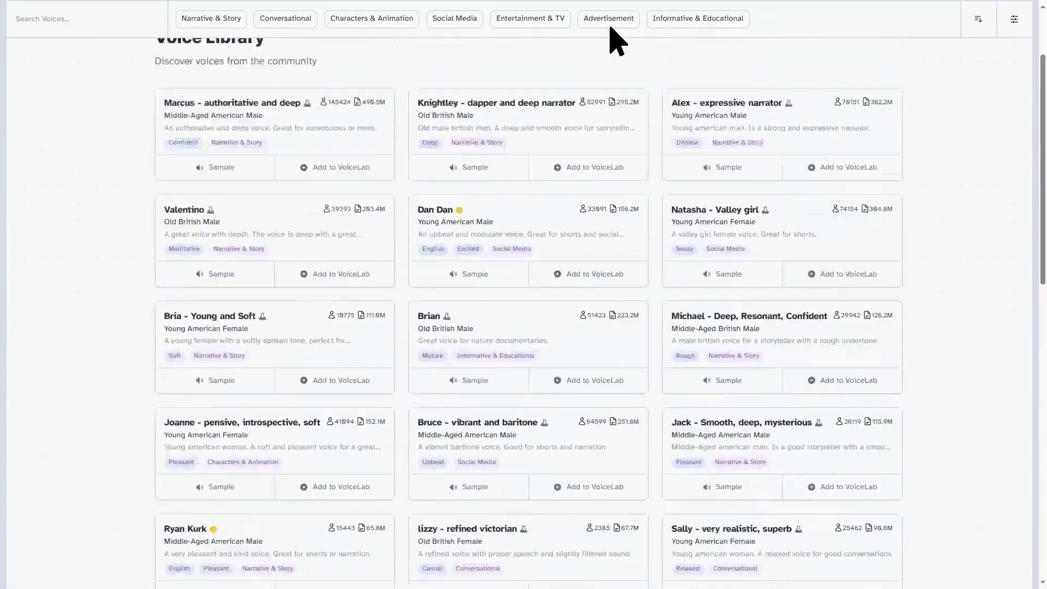
{"action": "scroll", "coordinate": [615, 39], "scroll_direction": "up", "scroll_amount": 1}
{"action": "scroll", "coordinate": [616, 40], "scroll_direction": "up", "scroll_amount": 2}
{"action": "scroll", "coordinate": [613, 39], "scroll_direction": "down", "scroll_amount": 3}
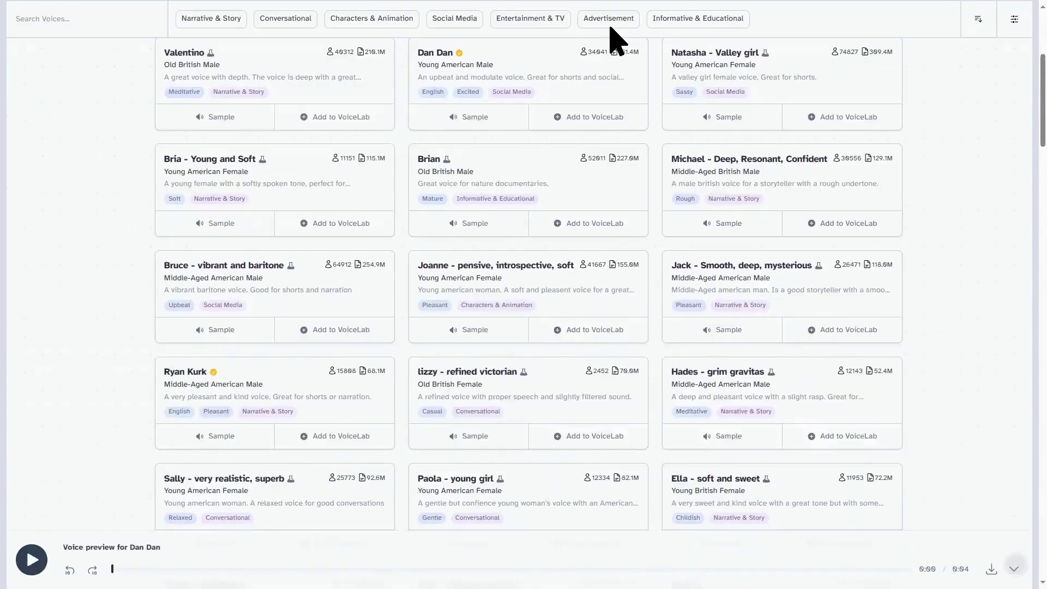
{"action": "scroll", "coordinate": [613, 39], "scroll_direction": "down", "scroll_amount": 5}
{"action": "scroll", "coordinate": [612, 39], "scroll_direction": "down", "scroll_amount": 2}
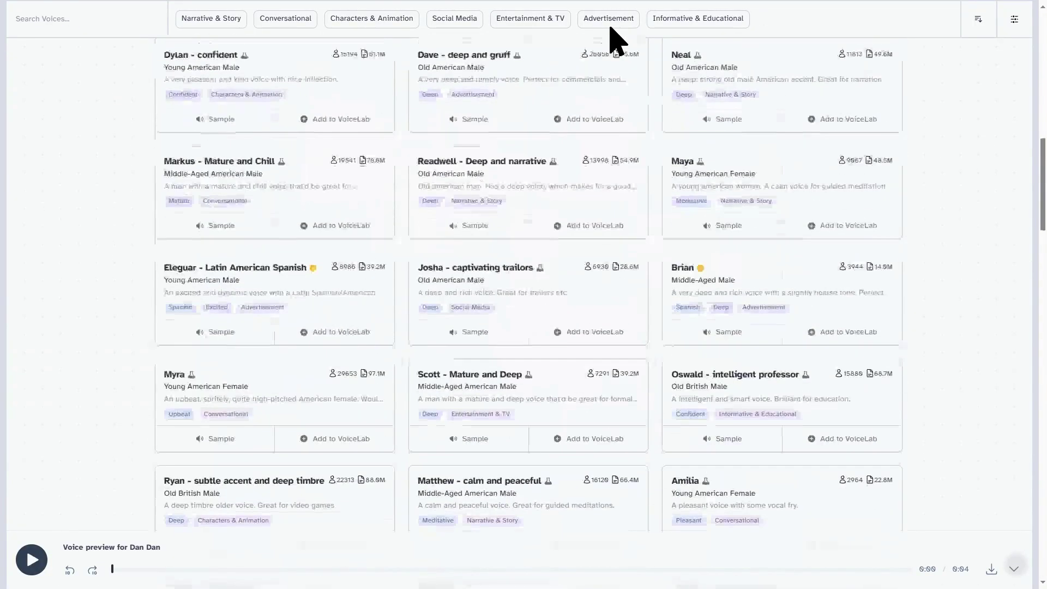
{"action": "left_click", "coordinate": [216, 327]}
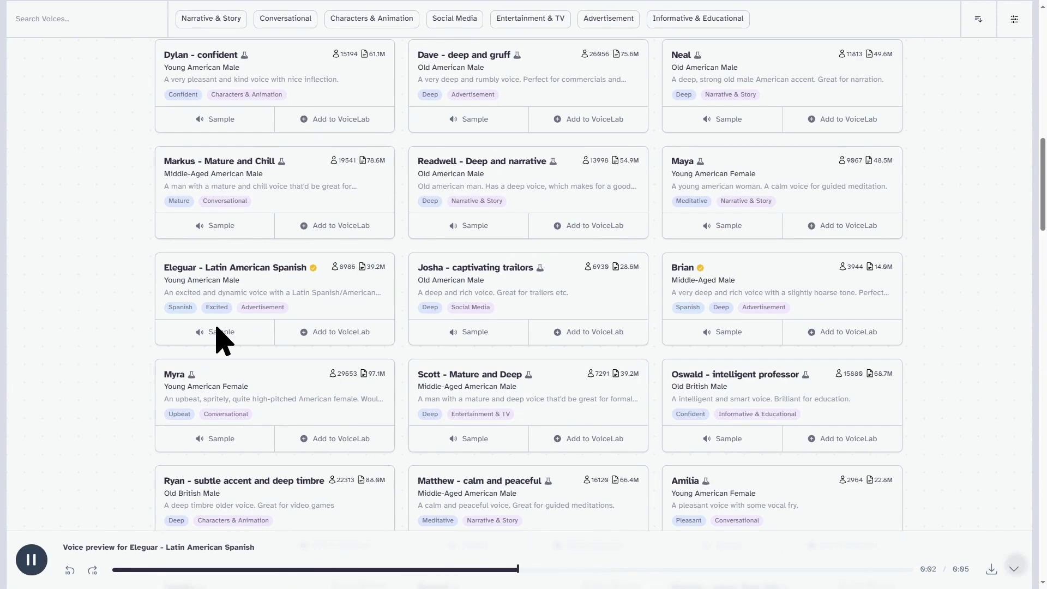
{"action": "scroll", "coordinate": [216, 328], "scroll_direction": "up", "scroll_amount": 5}
{"action": "scroll", "coordinate": [217, 328], "scroll_direction": "up", "scroll_amount": 5}
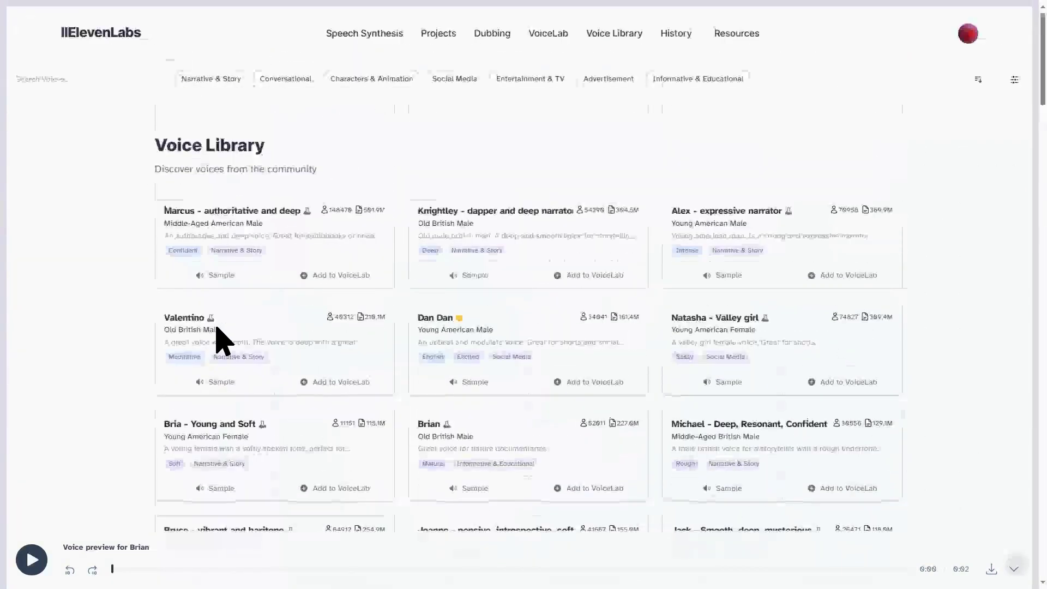
{"action": "left_click", "coordinate": [462, 378]}
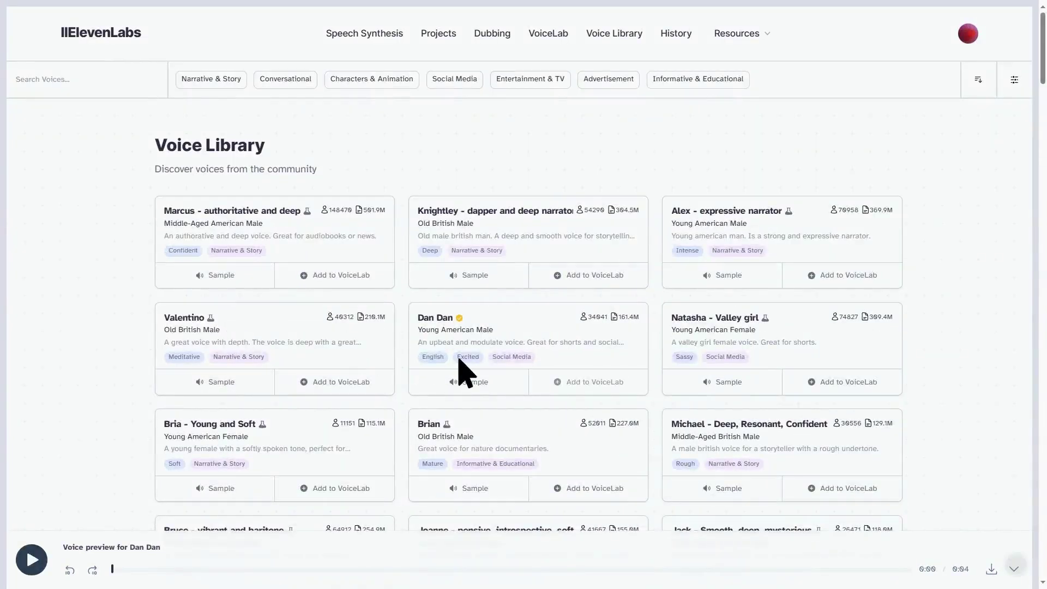
Step: Add the Dan Dan community voice to the VoiceLab and confirm it
{"action": "left_click", "coordinate": [591, 379]}
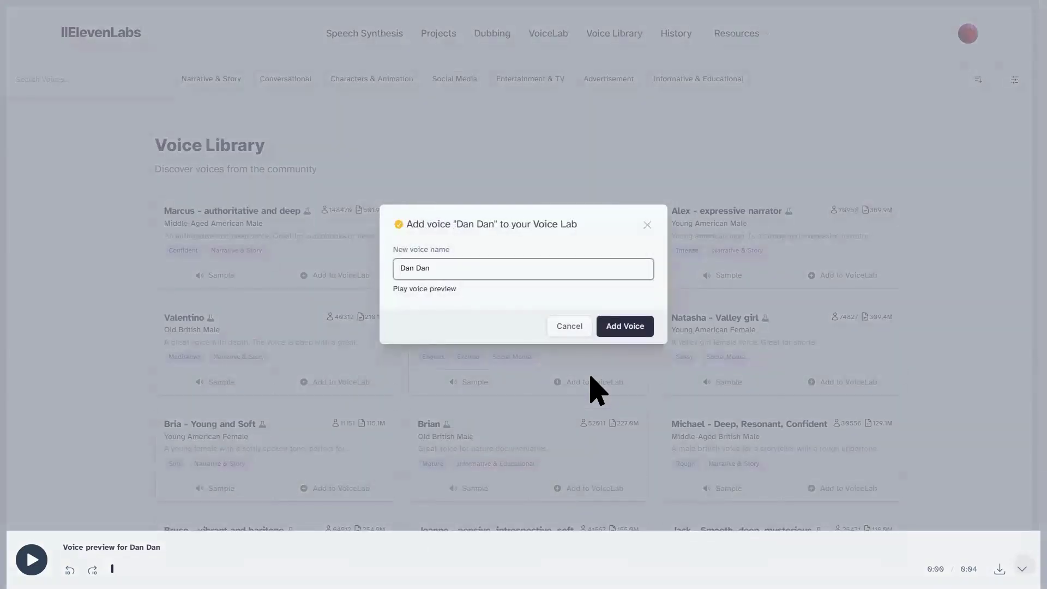
{"action": "left_click", "coordinate": [625, 327]}
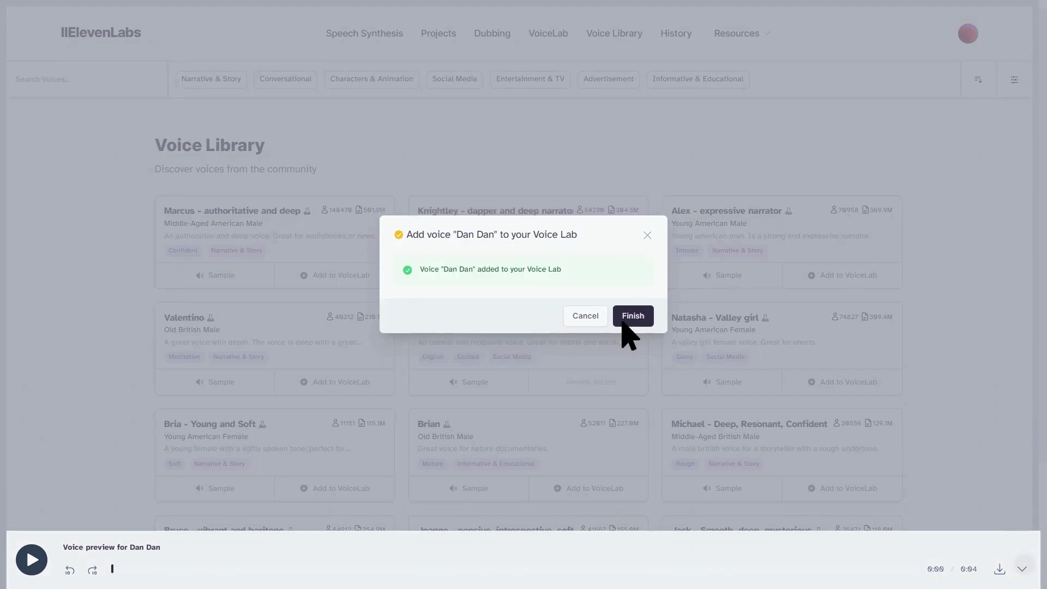
{"action": "left_click", "coordinate": [633, 315]}
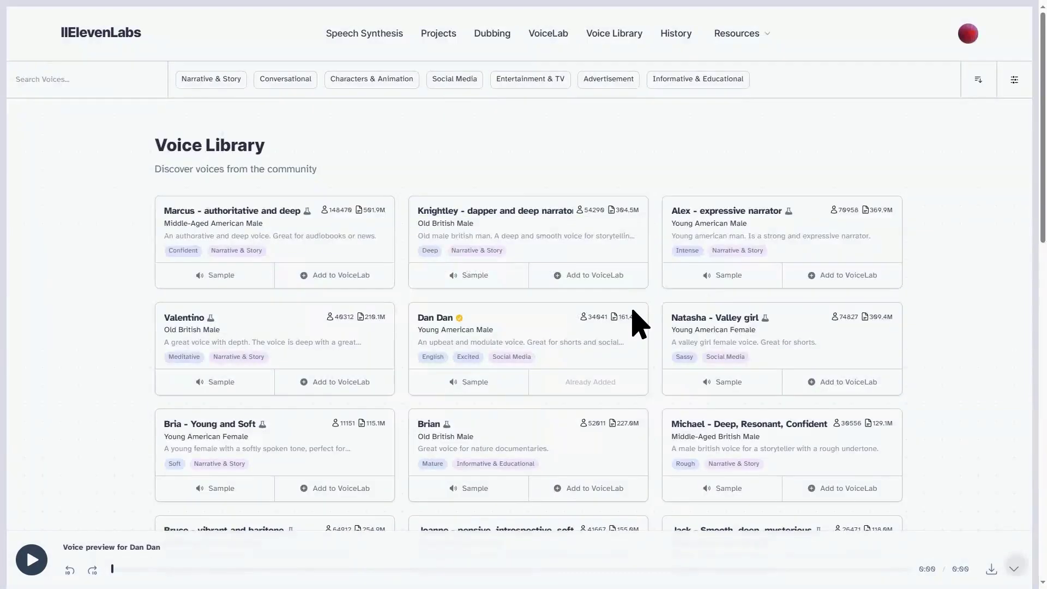
Step: Review the saved VoiceLab voices and use Dan Dan in Speech Synthesis
{"action": "left_click", "coordinate": [545, 37]}
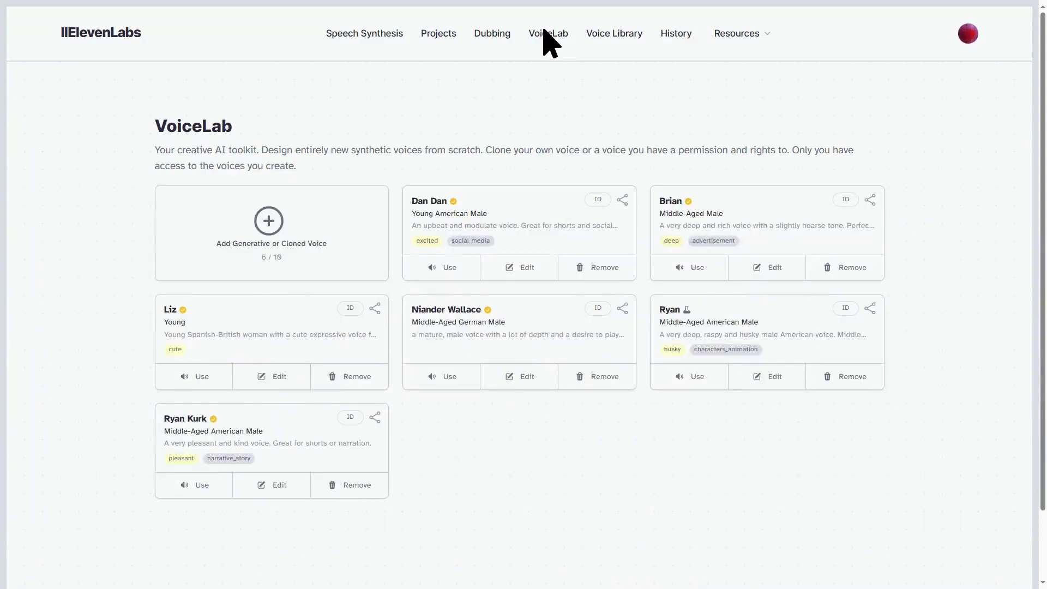
{"action": "left_click", "coordinate": [449, 266]}
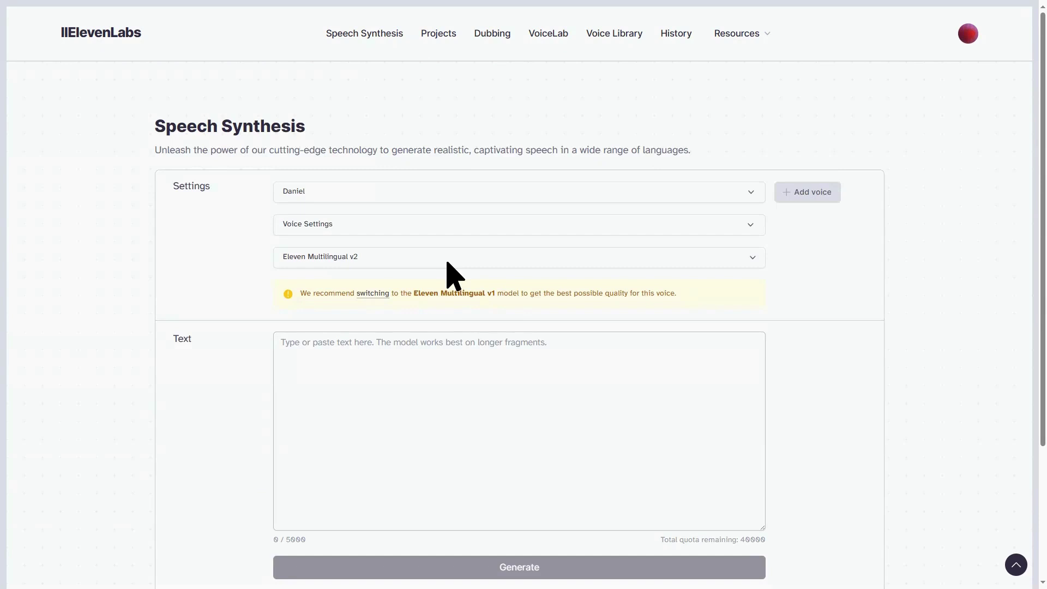
Step: Check the stability and clarity settings, then select the Eleven Multilingual v1 model
{"action": "left_click", "coordinate": [749, 218]}
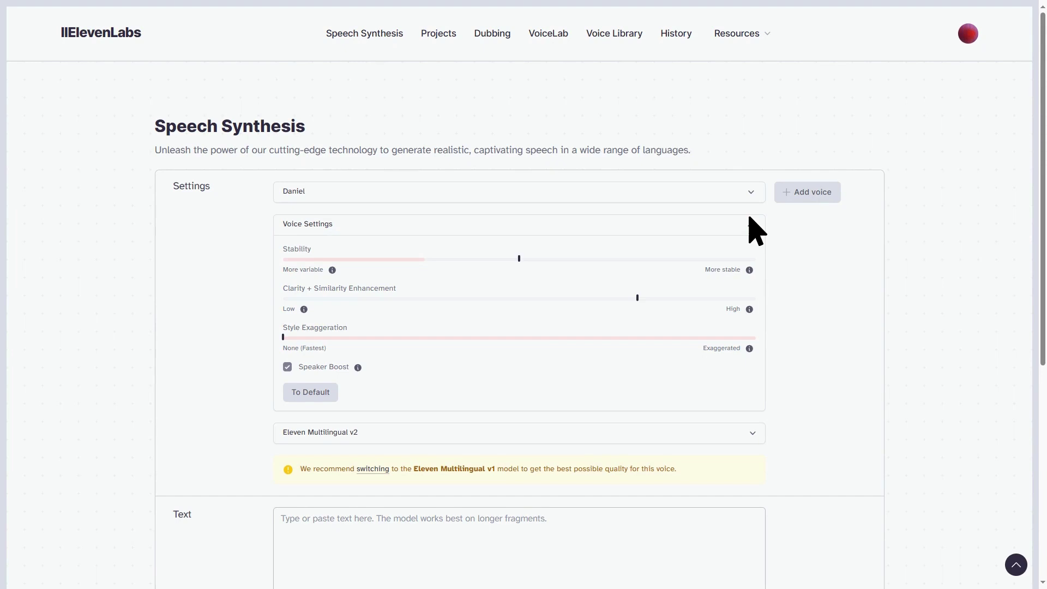
{"action": "left_click", "coordinate": [749, 218]}
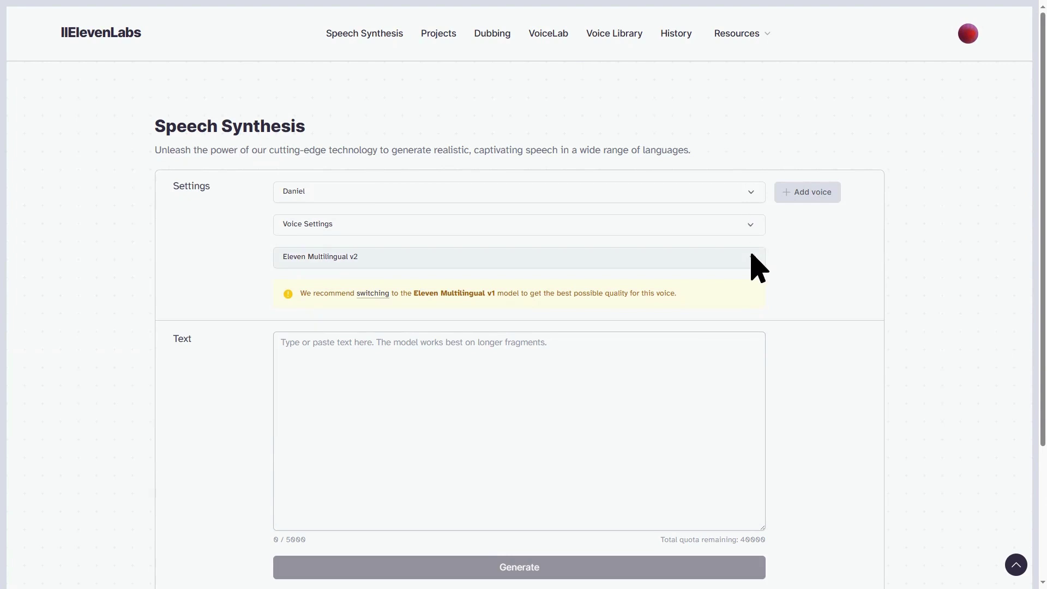
{"action": "left_click", "coordinate": [751, 254]}
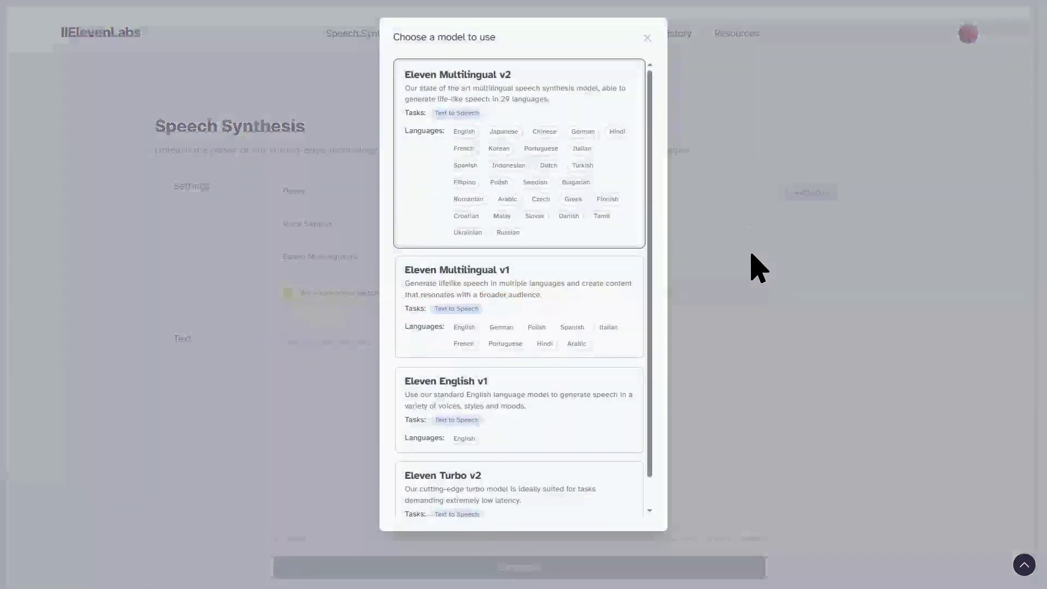
{"action": "left_click", "coordinate": [522, 321]}
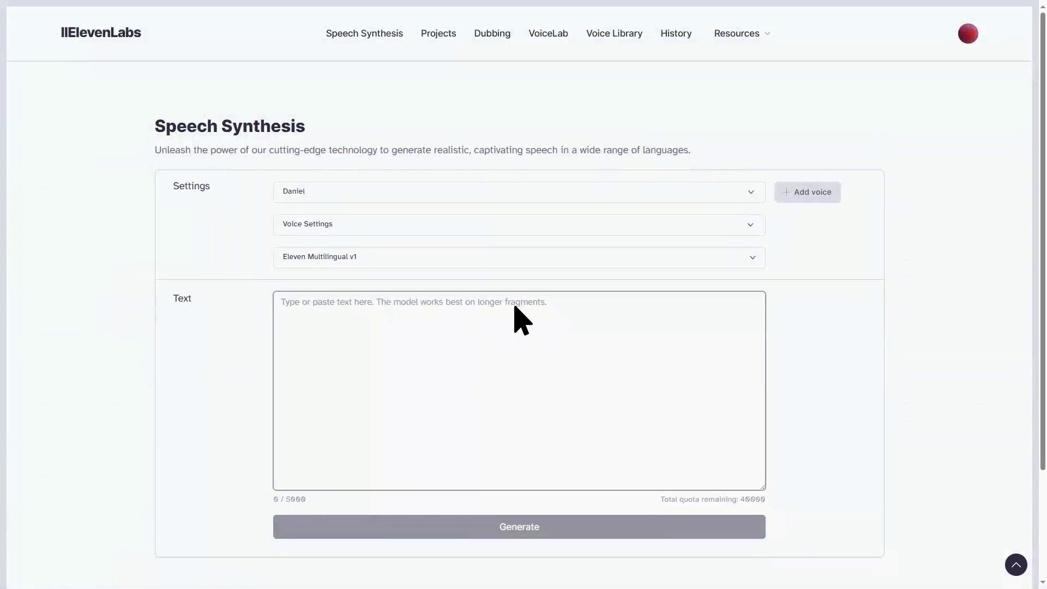
Step: Paste the sports script, generate it as Daniel speech, and download the audio
{"action": "type", "text": "Sports are physical activities that involve competition, skill, and entertainment. They can be played individually or in teams, and they can have different rules, objectives, and equipment. Some of the most popular sports in the world are soccer, cricket, basketball, tennis, and golf. Sports have many benefits for people, such as improving health, fitness, mental well-being, social skills, and self-esteem. Sports also foster a sense of belonging, identity, and pride among fans and participants. Sports can also be a source of inspiration, motivation, and joy for millions of people. However, sports can also have some drawbacks, such as causing injuries, stress, violence, corruption, and discrimination."}
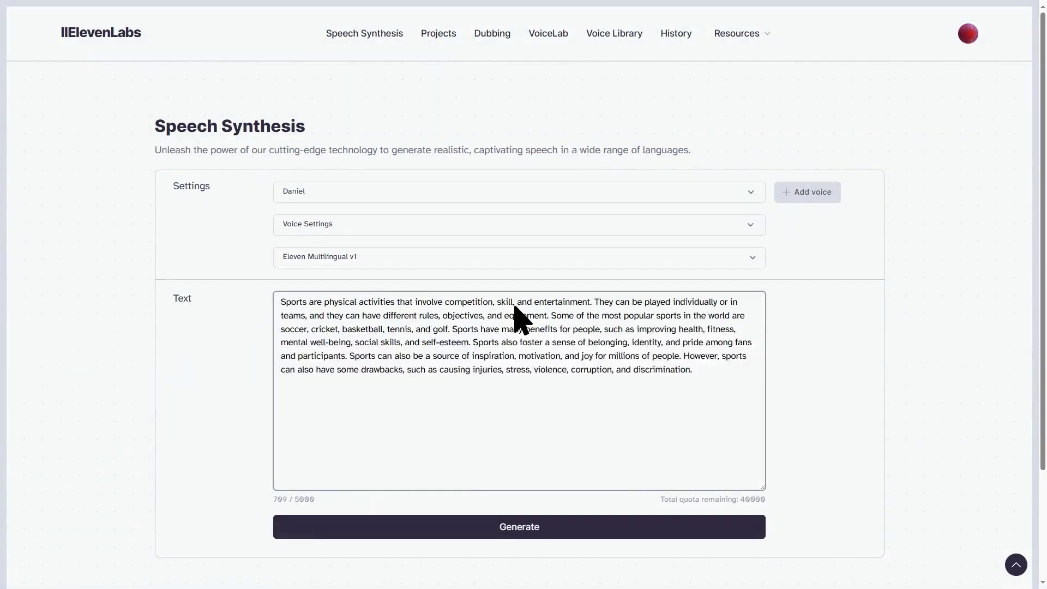
{"action": "left_click", "coordinate": [514, 520]}
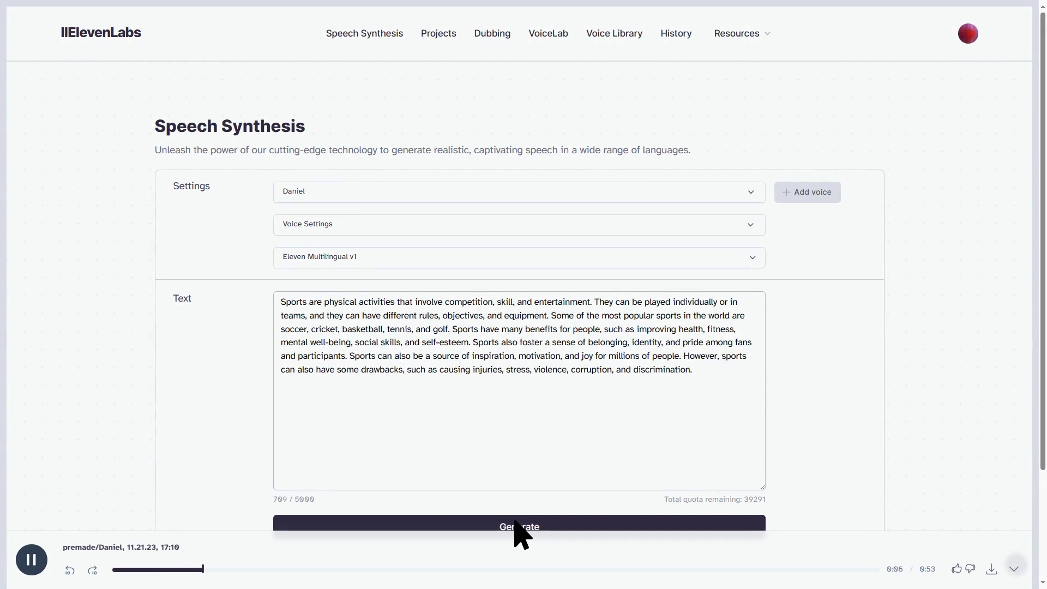
{"action": "left_click", "coordinate": [989, 565]}
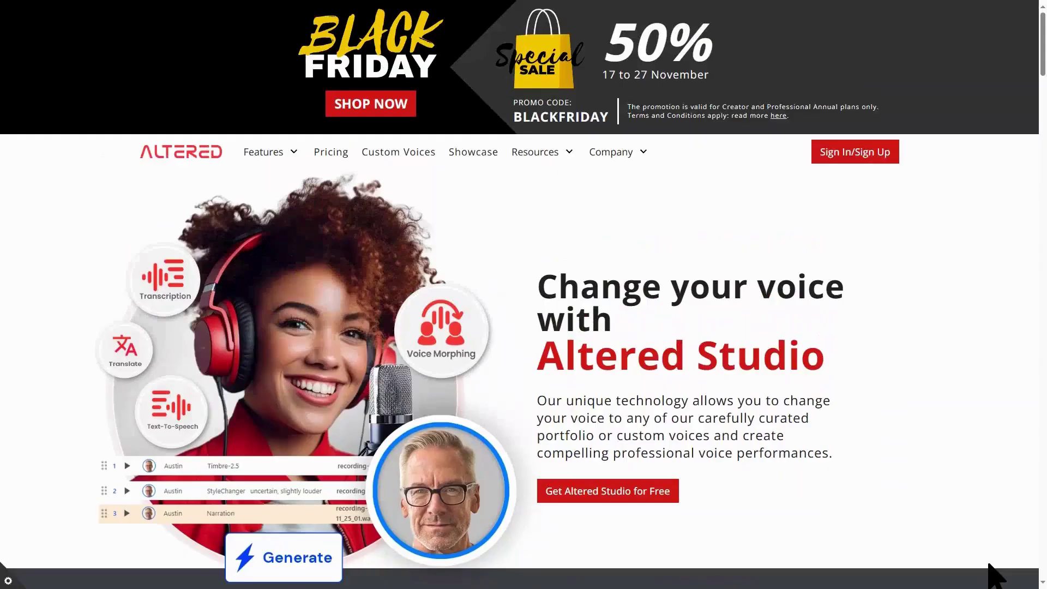
{"action": "scroll", "coordinate": [994, 575], "scroll_direction": "down", "scroll_amount": 10}
{"action": "scroll", "coordinate": [994, 575], "scroll_direction": "down", "scroll_amount": 10}
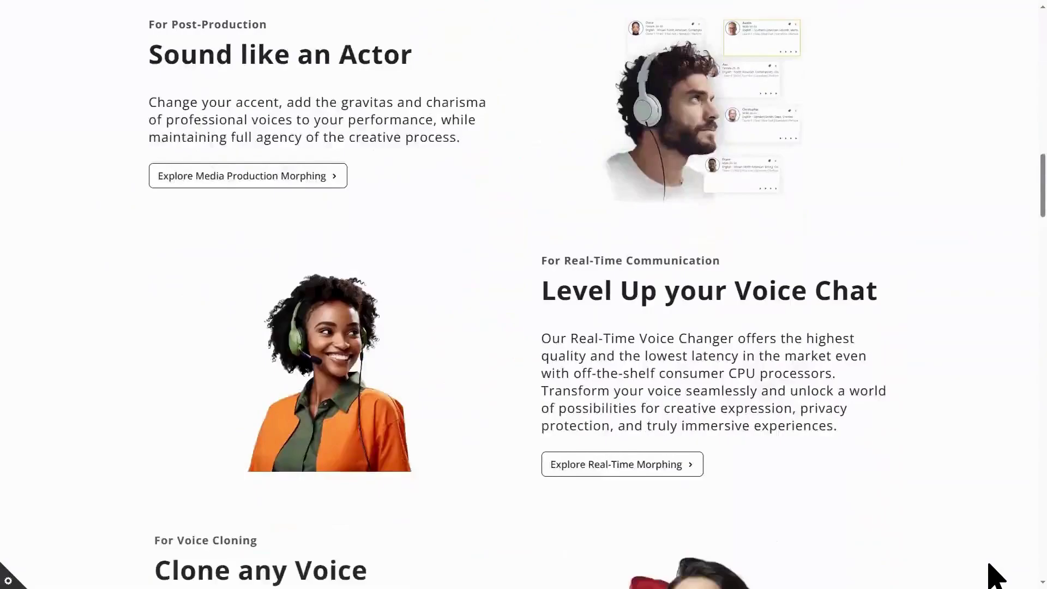
{"action": "scroll", "coordinate": [994, 575], "scroll_direction": "down", "scroll_amount": 8}
{"action": "scroll", "coordinate": [993, 575], "scroll_direction": "down", "scroll_amount": 8}
{"action": "scroll", "coordinate": [994, 574], "scroll_direction": "down", "scroll_amount": 8}
{"action": "scroll", "coordinate": [993, 576], "scroll_direction": "down", "scroll_amount": 10}
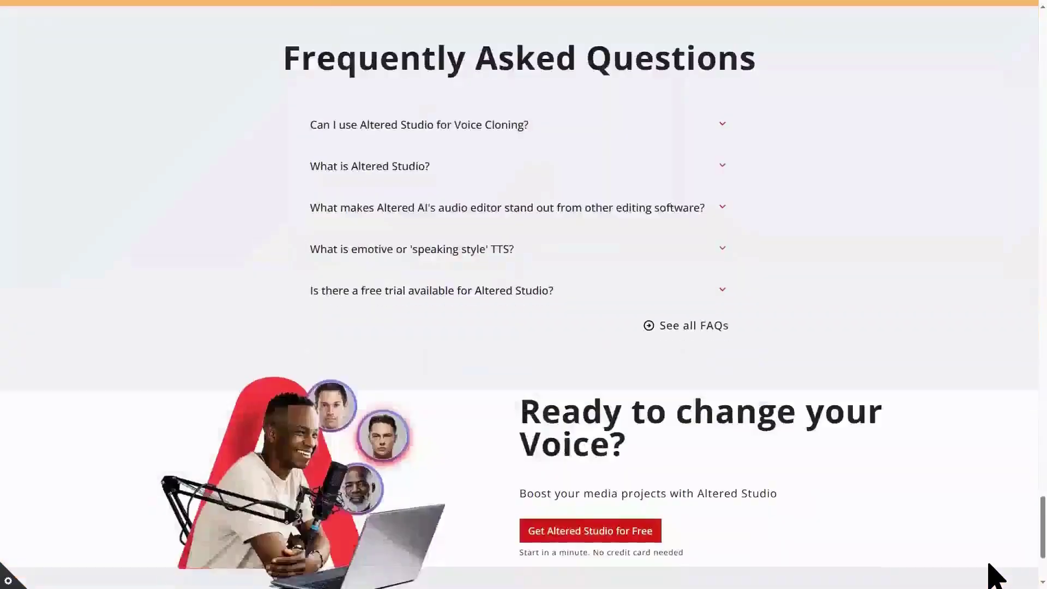
{"action": "scroll", "coordinate": [994, 574], "scroll_direction": "down", "scroll_amount": 5}
{"action": "scroll", "coordinate": [994, 575], "scroll_direction": "up", "scroll_amount": 15}
{"action": "scroll", "coordinate": [994, 575], "scroll_direction": "up", "scroll_amount": 5}
{"action": "scroll", "coordinate": [993, 576], "scroll_direction": "up", "scroll_amount": 5}
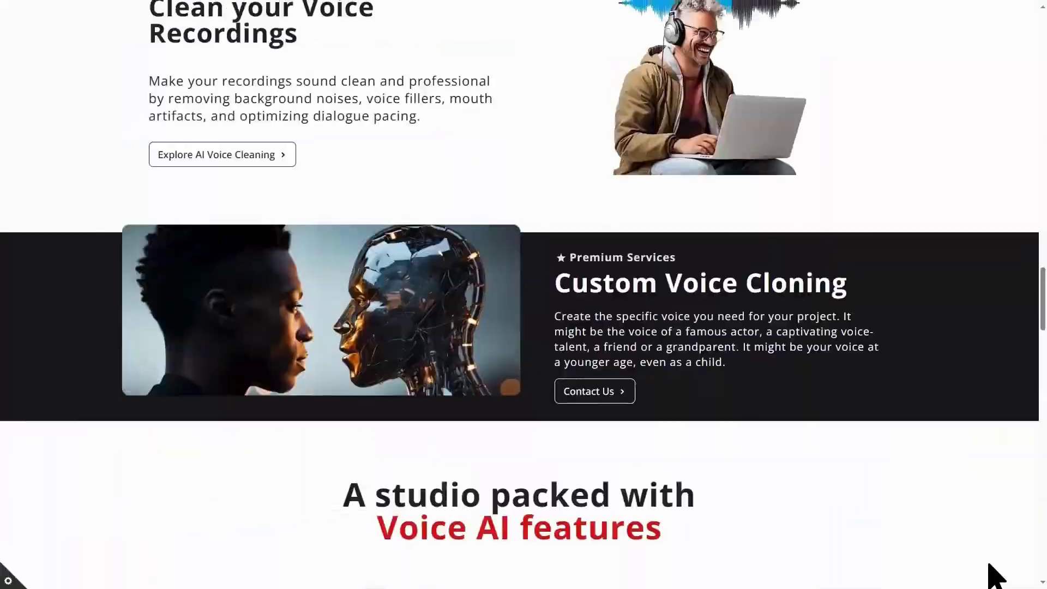
{"action": "scroll", "coordinate": [994, 575], "scroll_direction": "up", "scroll_amount": 5}
{"action": "scroll", "coordinate": [994, 575], "scroll_direction": "up", "scroll_amount": 5}
{"action": "scroll", "coordinate": [994, 574], "scroll_direction": "up", "scroll_amount": 6}
{"action": "scroll", "coordinate": [994, 575], "scroll_direction": "up", "scroll_amount": 5}
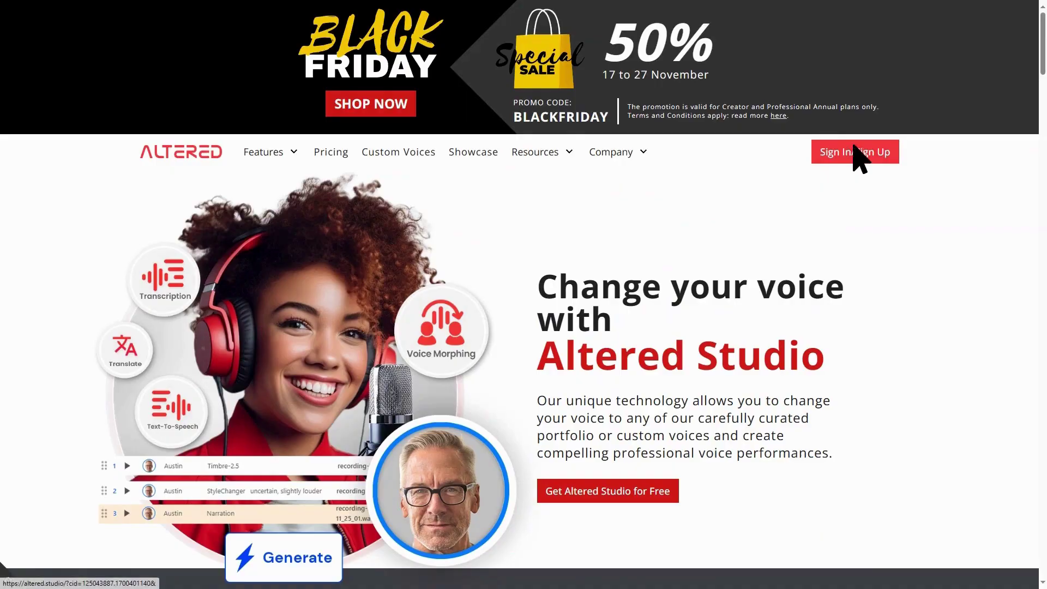
Step: Fill in and submit the Altered Studio free trial sign-up form
{"action": "left_click", "coordinate": [858, 155]}
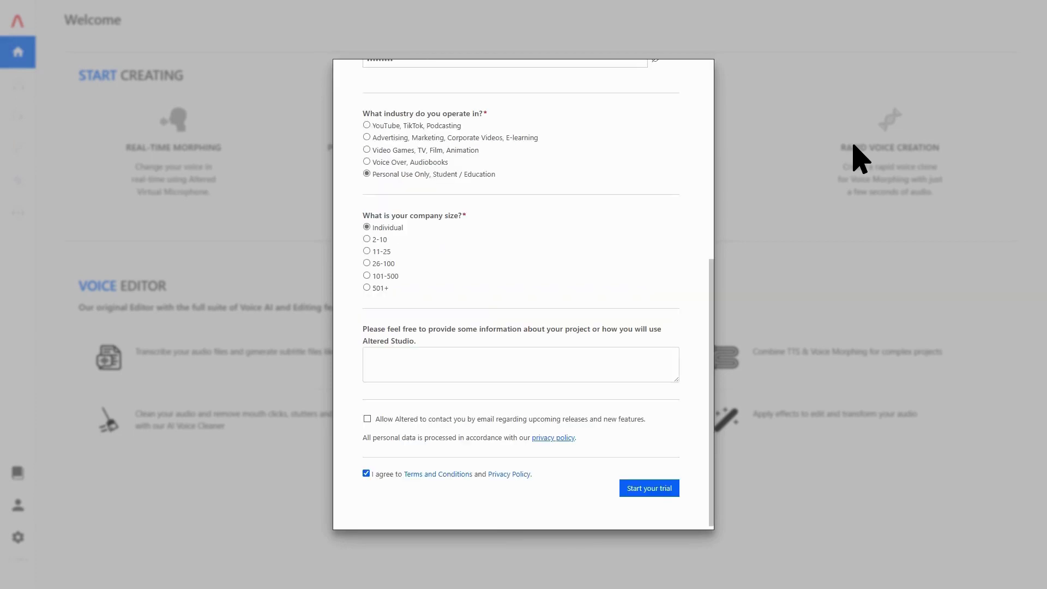
{"action": "left_click", "coordinate": [648, 484]}
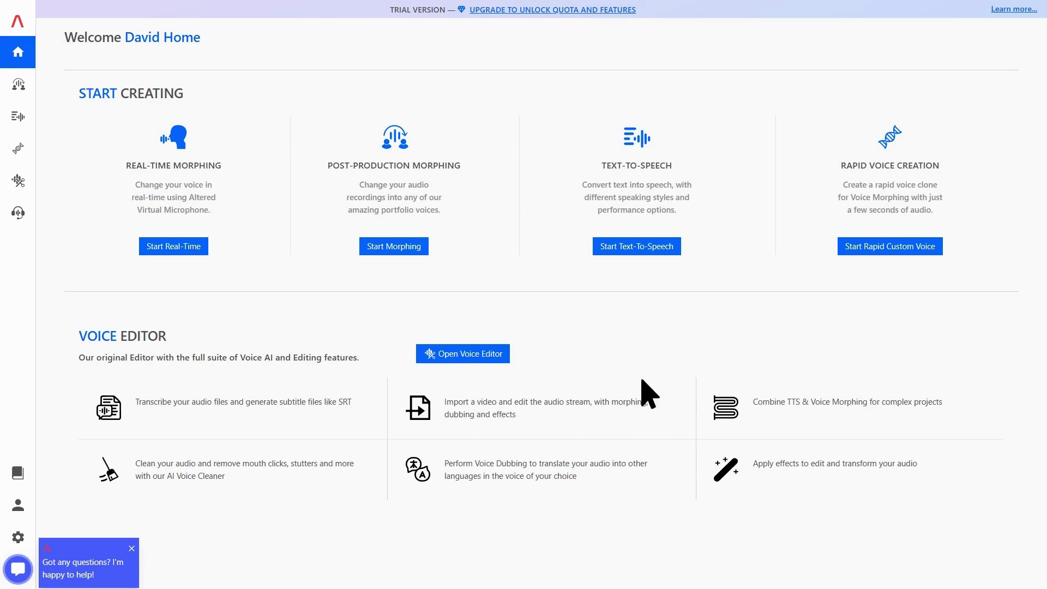
Step: Paste the sports script into Text-to-Speech and generate the Austin narration
{"action": "left_click", "coordinate": [634, 245]}
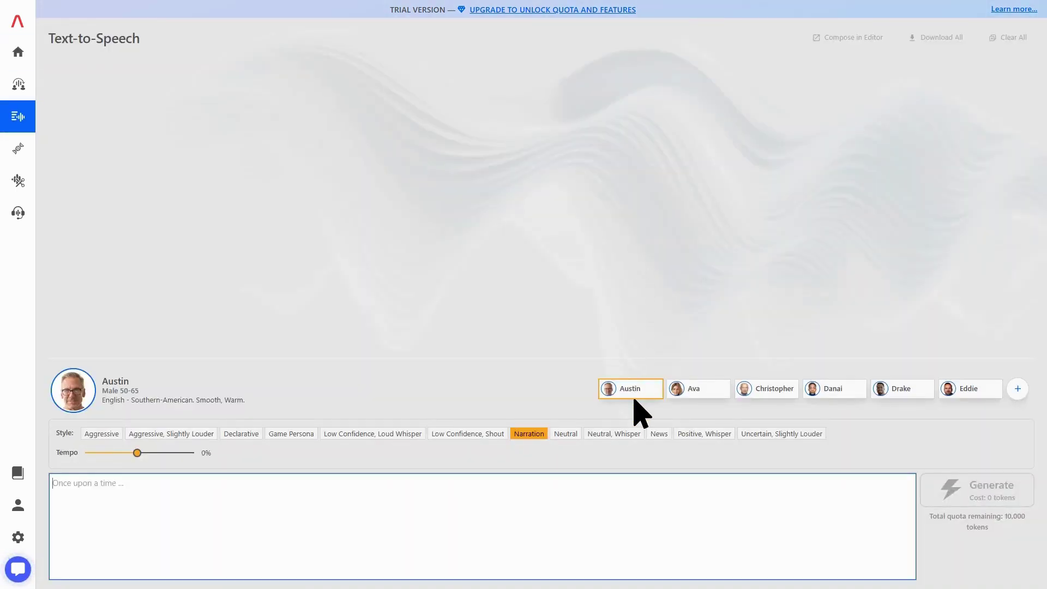
{"action": "type", "text": "Sports are physical activities that involve competition, skill, and entertainment. They can be played individually or in teams, and they can have different rules, objectives, and equipment. Some of the most popular sports in the world are soccer, cricket, basketball, tennis, and golf. Sports have many benefits for people, such as improving health, fitness, mental well-being, social skills, and self-esteem. Sports also foster a sense of belonging, identity, and pride among fans and participants. Sports can also be a source of inspiration, motivation, and joy for millions of people."}
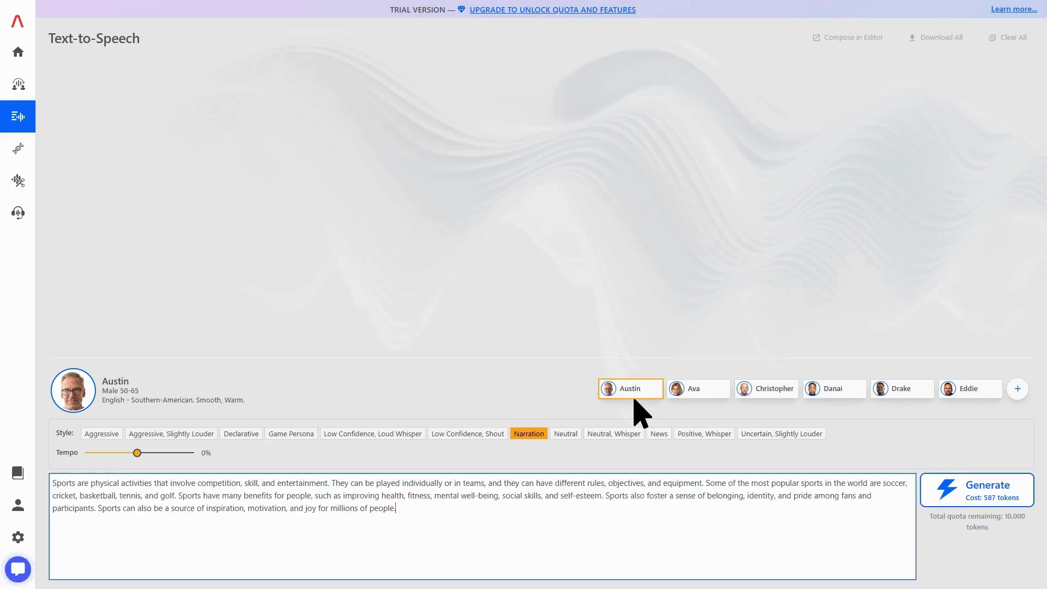
{"action": "left_click", "coordinate": [979, 483]}
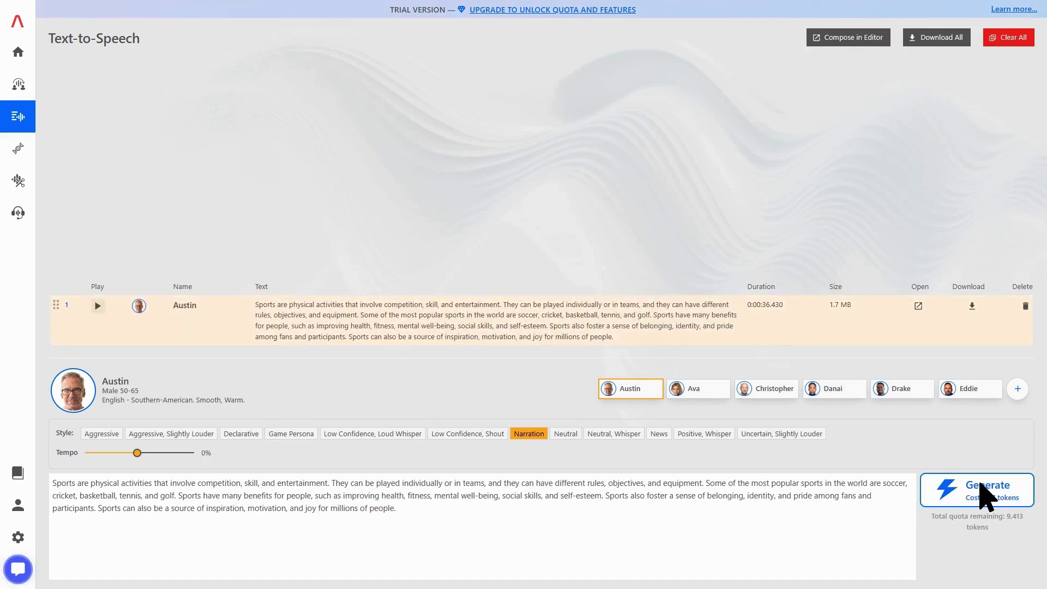
Step: Cycle through the Ava, Christopher, Danai, Drake and Eddie voices
{"action": "key", "text": "Right"}
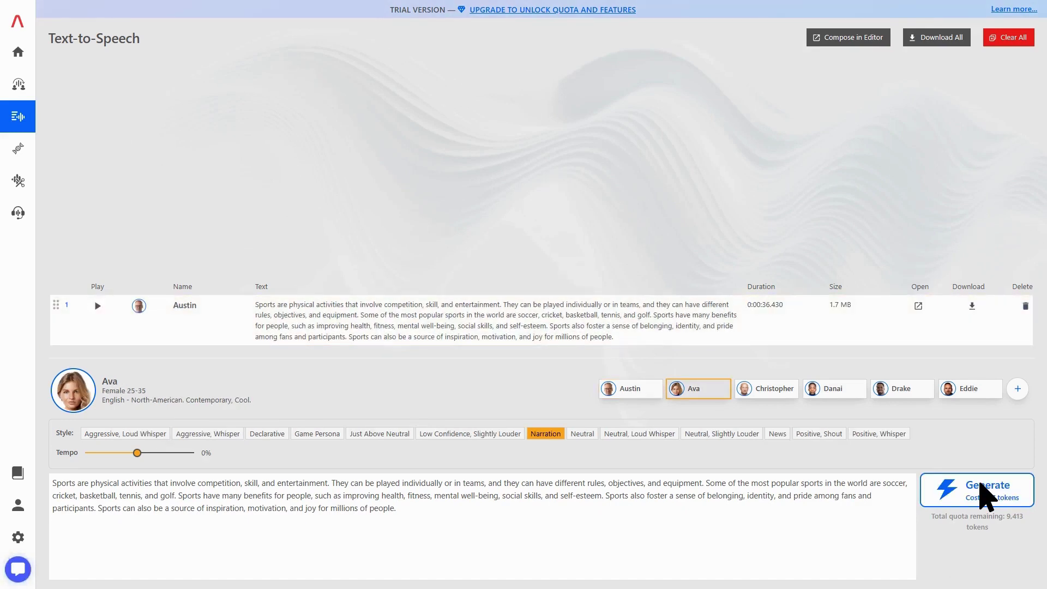
{"action": "key", "text": "Right"}
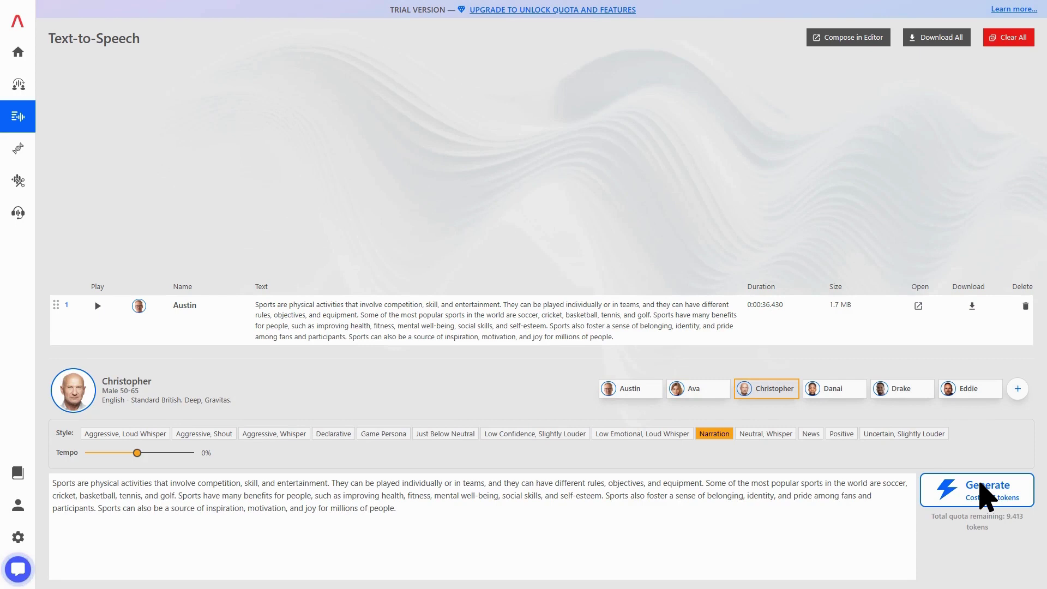
{"action": "key", "text": "Right"}
{"action": "key", "text": "Right"}
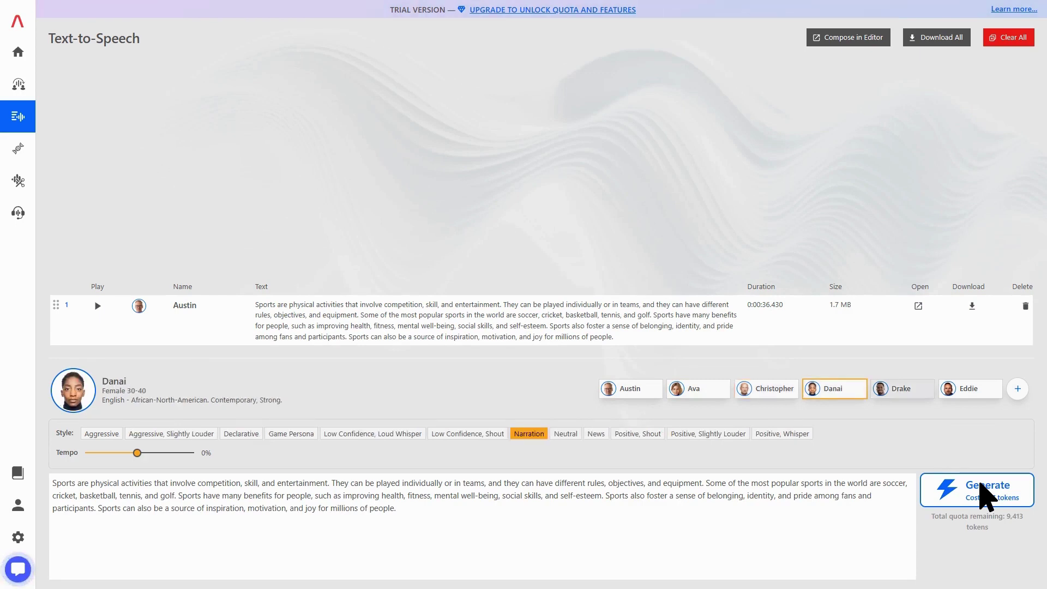
{"action": "key", "text": "Right"}
{"action": "key", "text": "Right"}
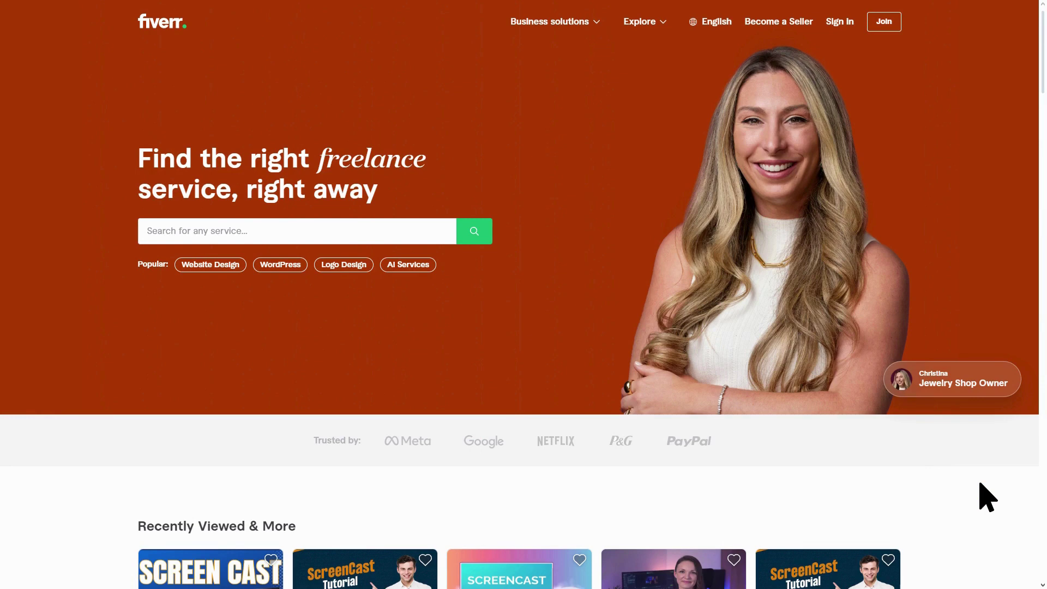
{"action": "type", "text": "Ai Voice Over"}
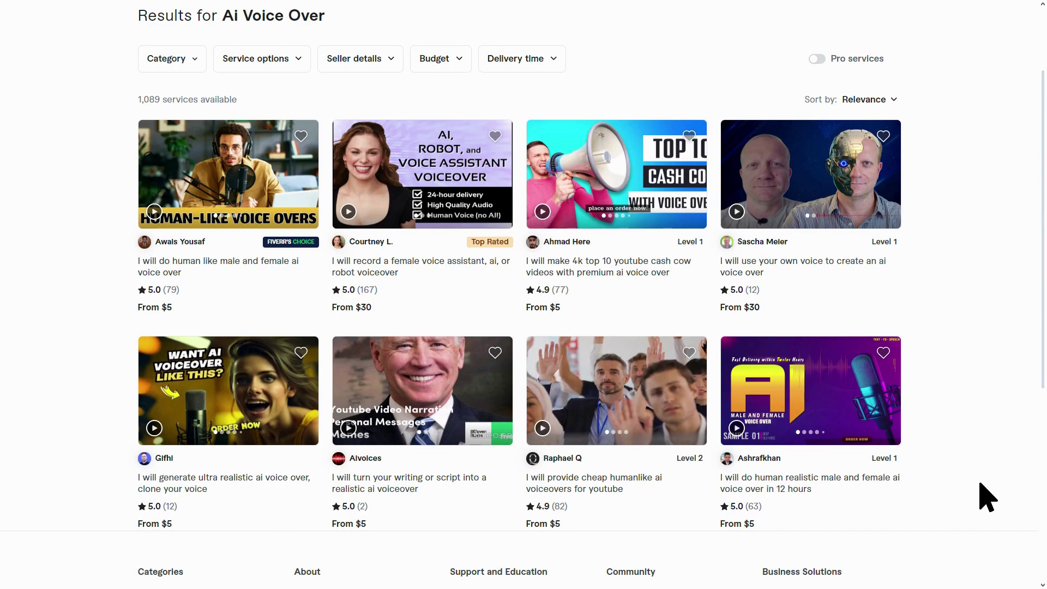
{"action": "scroll", "coordinate": [987, 497], "scroll_direction": "down", "scroll_amount": 5}
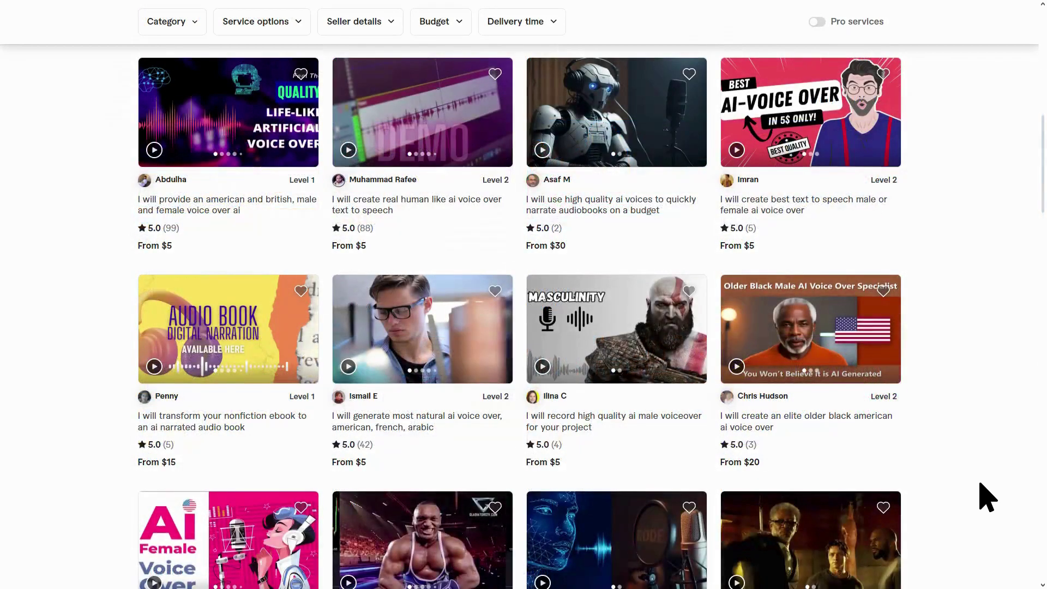